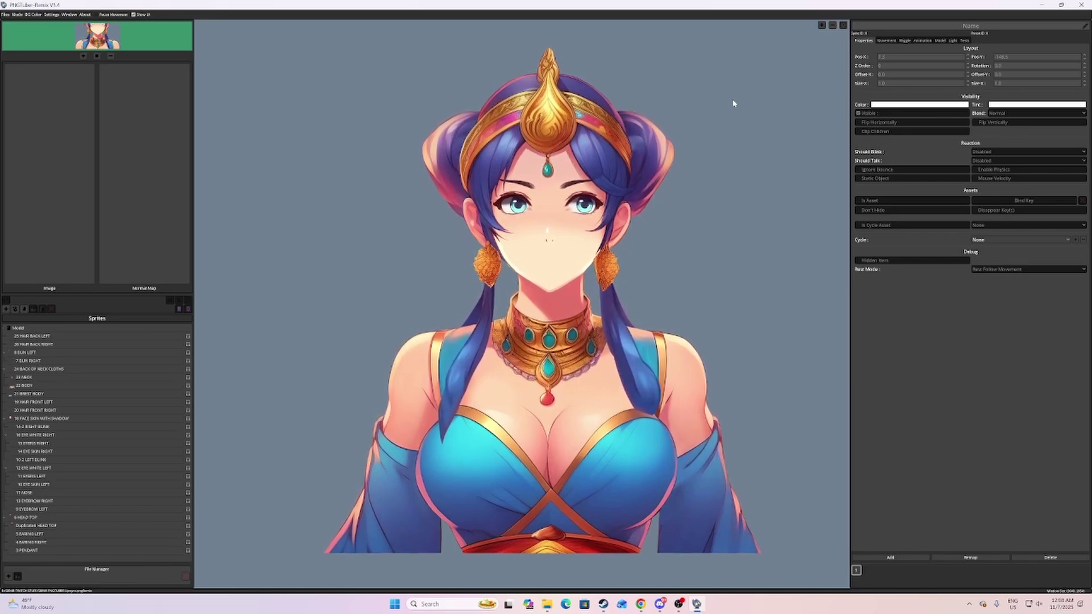
Switch to the MOUTH ANIMATIONS folder and compare its mouth images with the exported layers in the Stitcher tool documentation
left_click(1042, 5)
left_click_drag(756, 61, 557, 67)
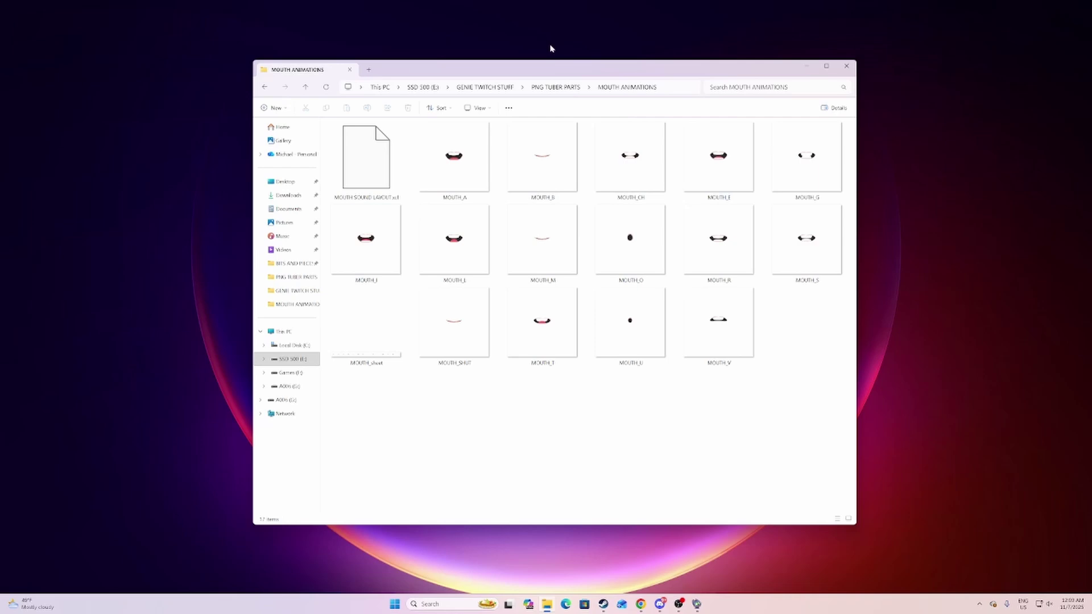
left_click_drag(552, 74, 724, 78)
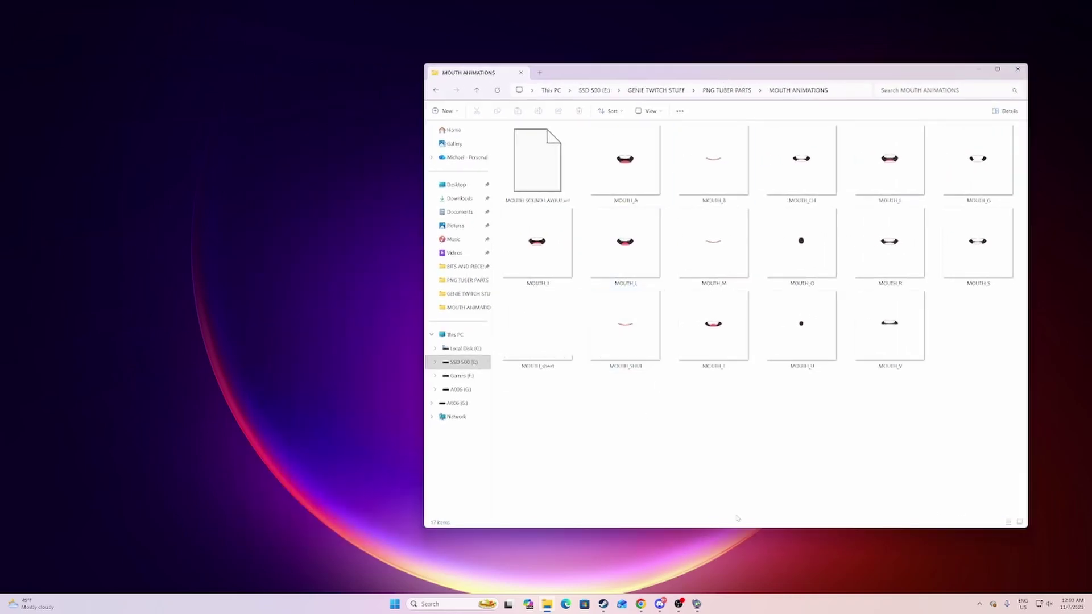
mouse_move(641, 605)
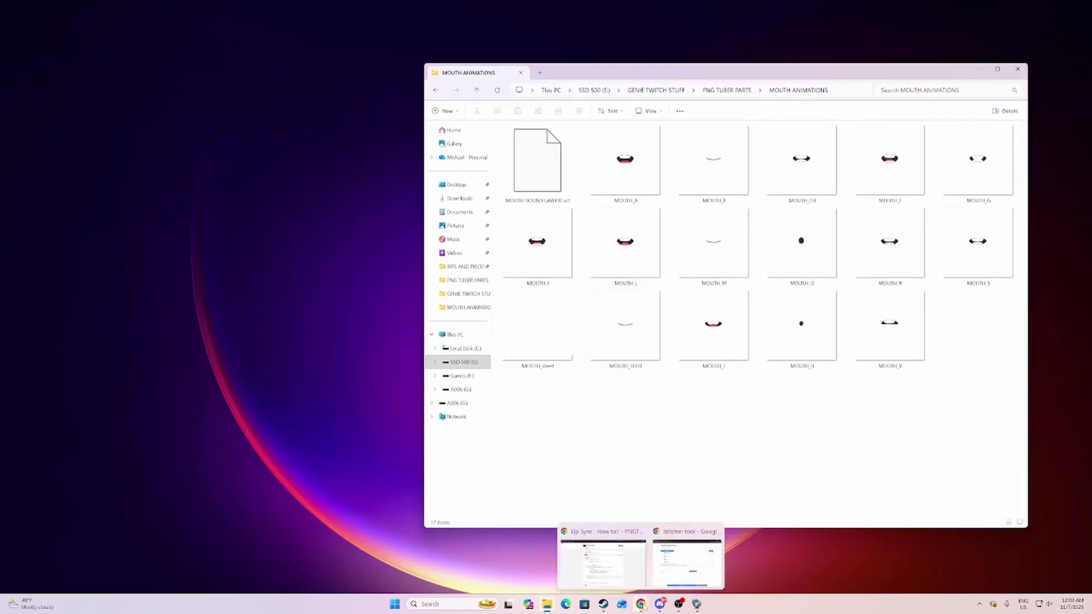
left_click(690, 555)
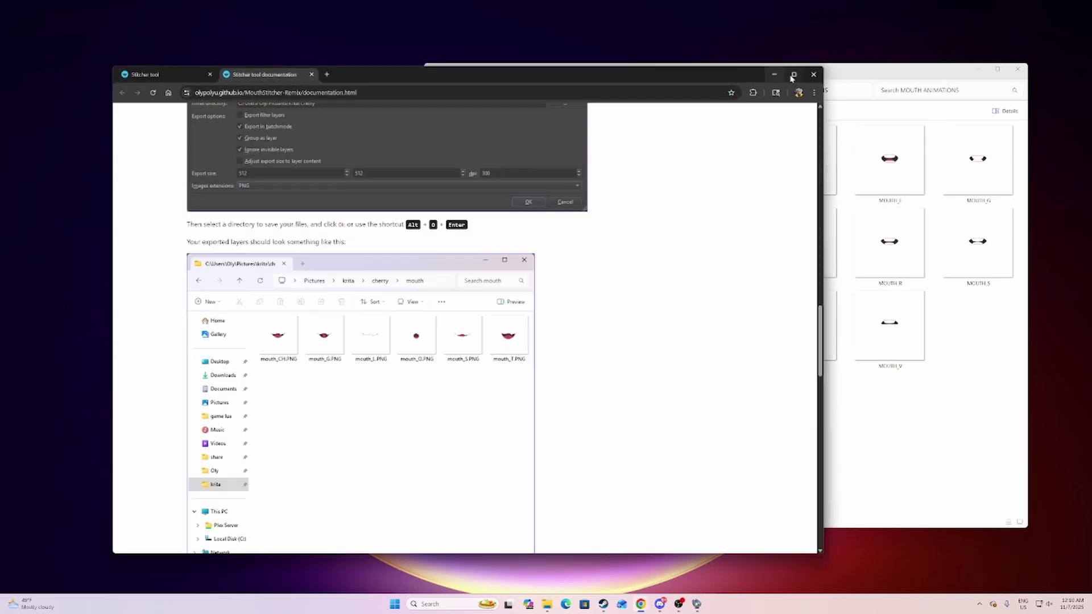
left_click(879, 76)
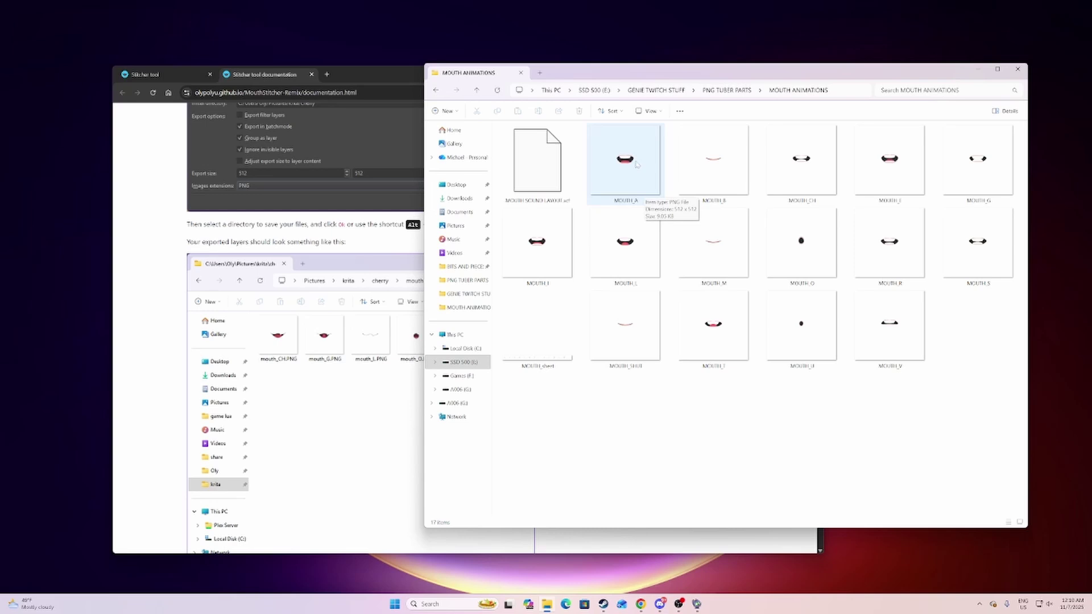
Bring up the Mouth Stitcher Tool page beside the MOUTH ANIMATIONS folder and compare its selected assets with the folder's images
left_click(172, 77)
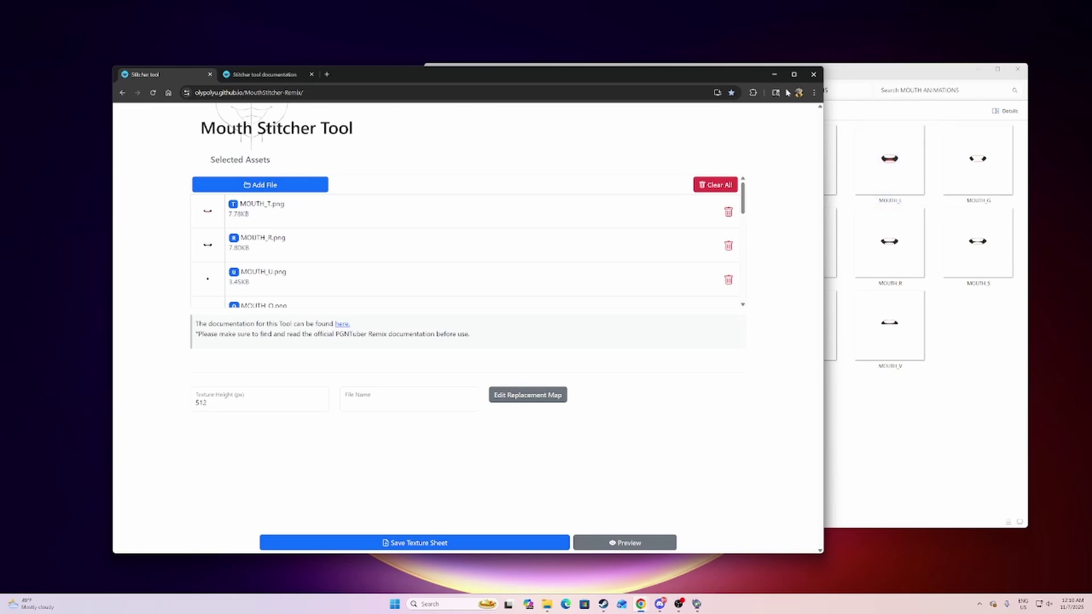
left_click_drag(724, 78, 700, 70)
left_click(886, 70)
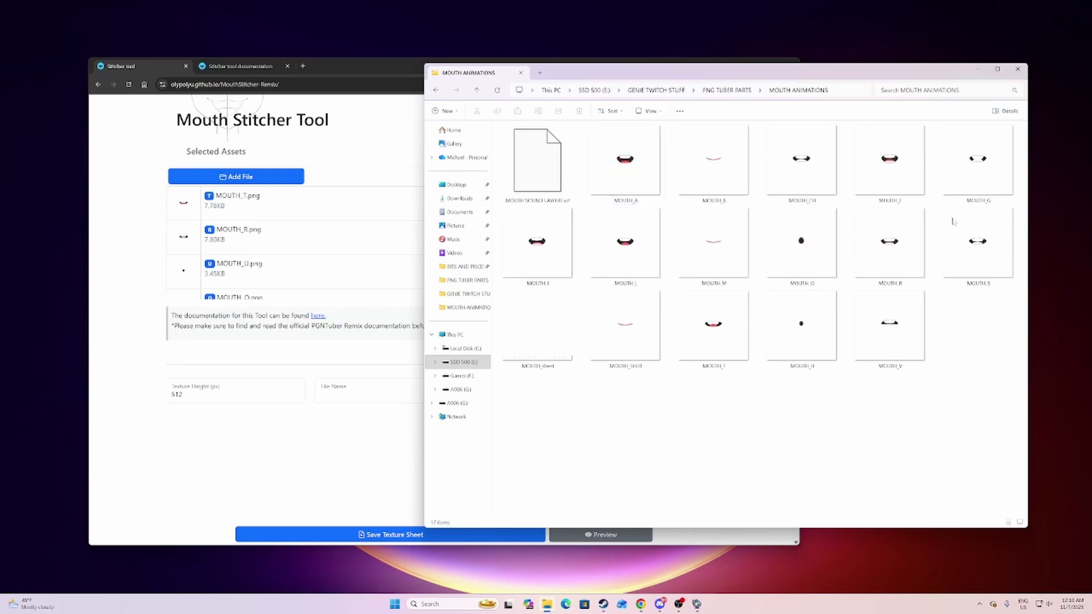
left_click(334, 67)
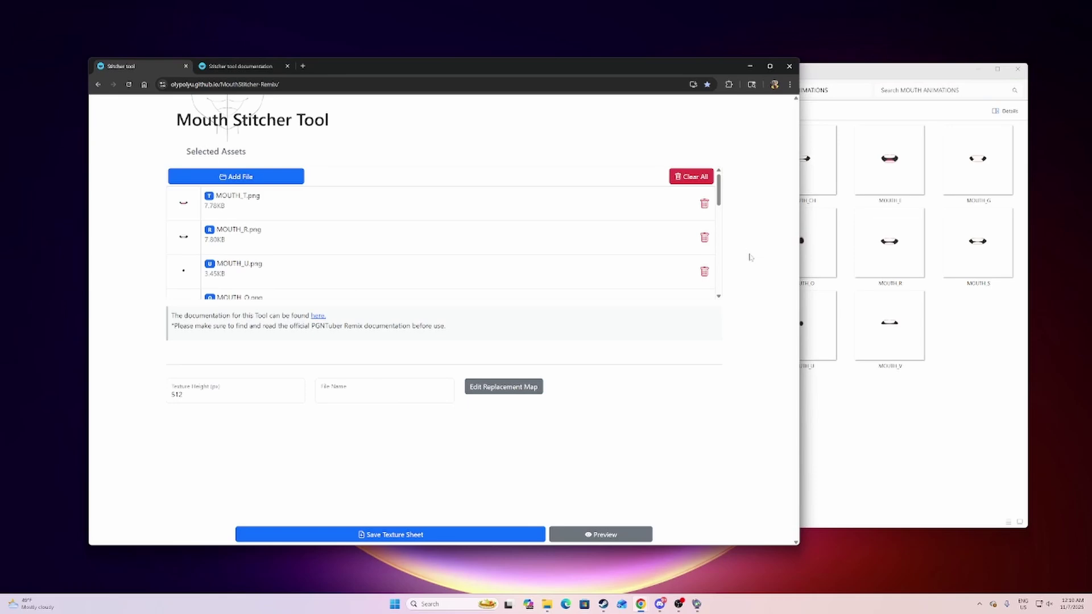
Examine the Mouth Stitcher Tool's replacement map and preview the stitched texture sheet
left_click(520, 387)
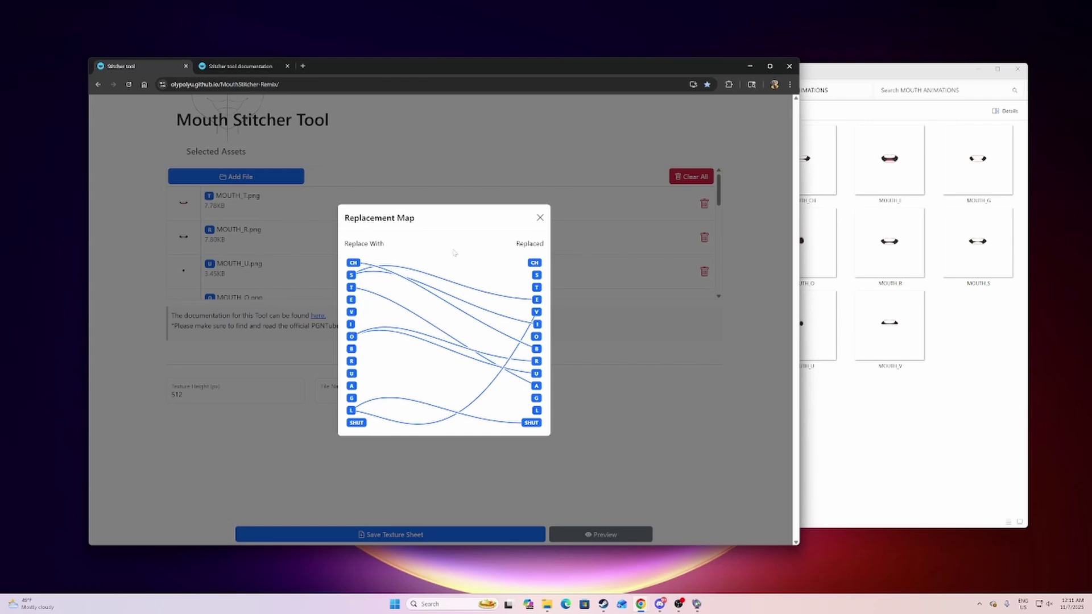
left_click(540, 219)
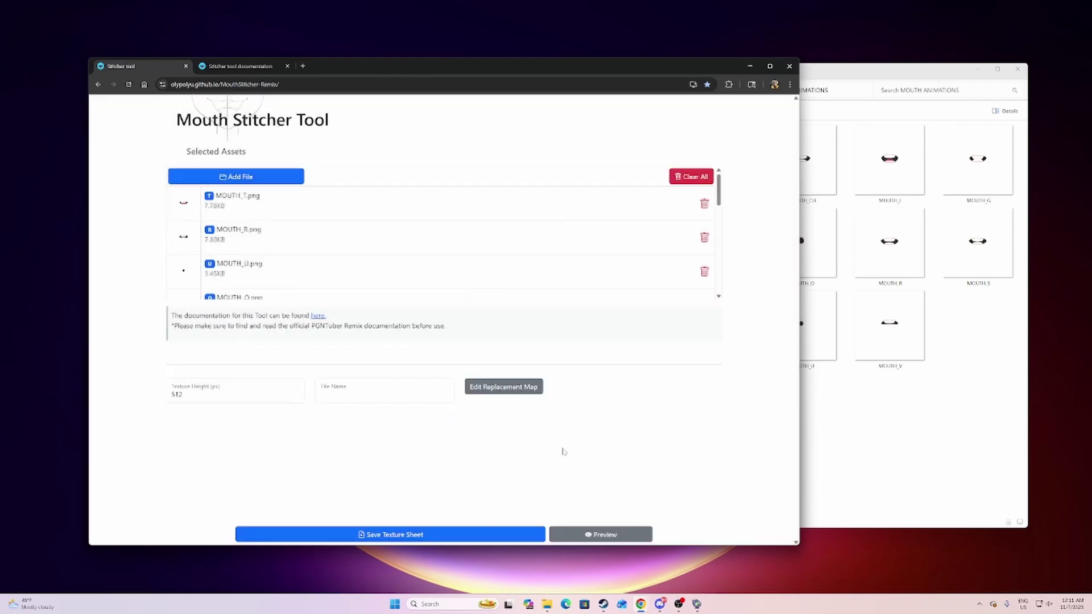
left_click(602, 529)
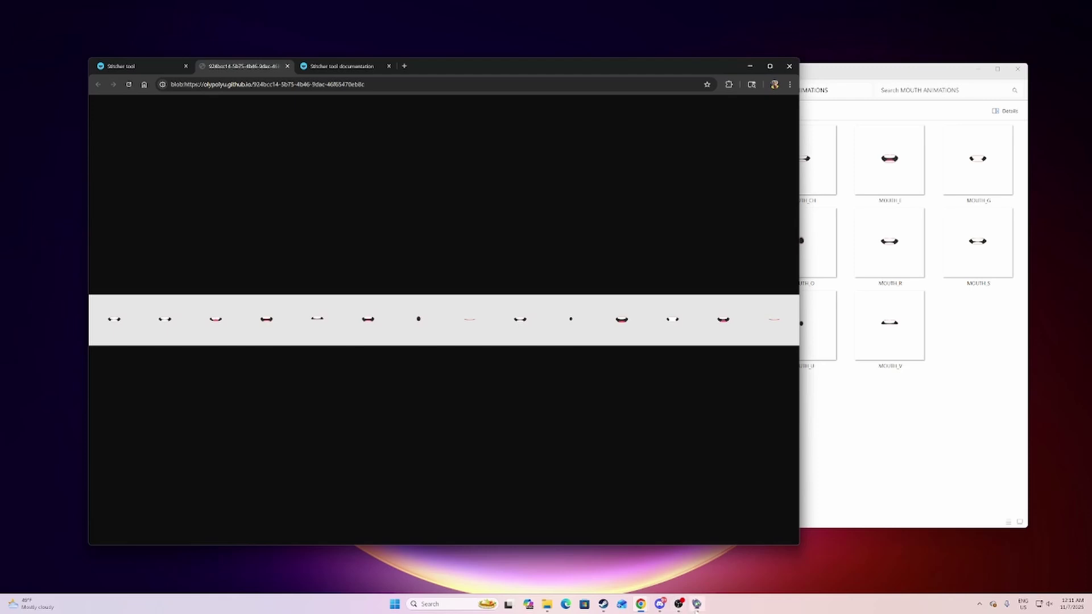
mouse_move(697, 608)
left_click(158, 71)
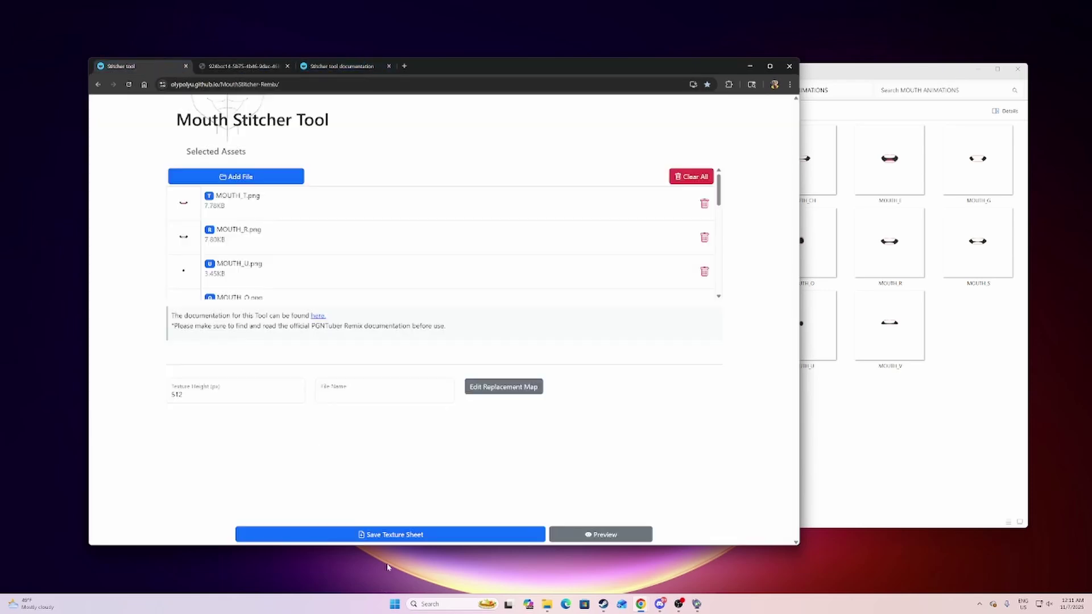
Open the MOUTH_sheet image from the MOUTH ANIMATIONS folder to inspect the row of mouth frames, then close it
left_click(874, 430)
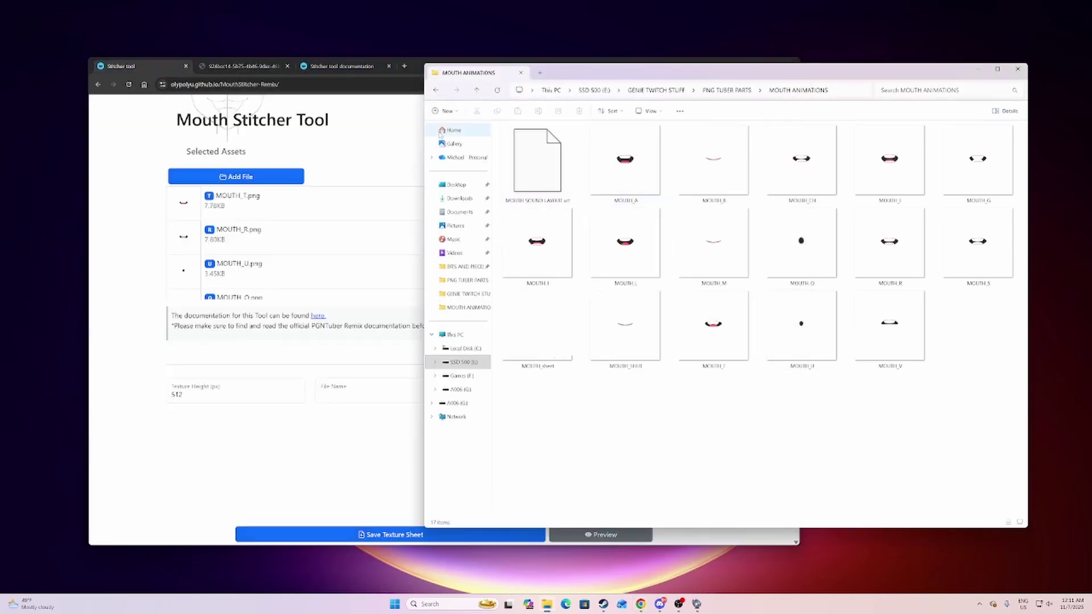
left_click(534, 345)
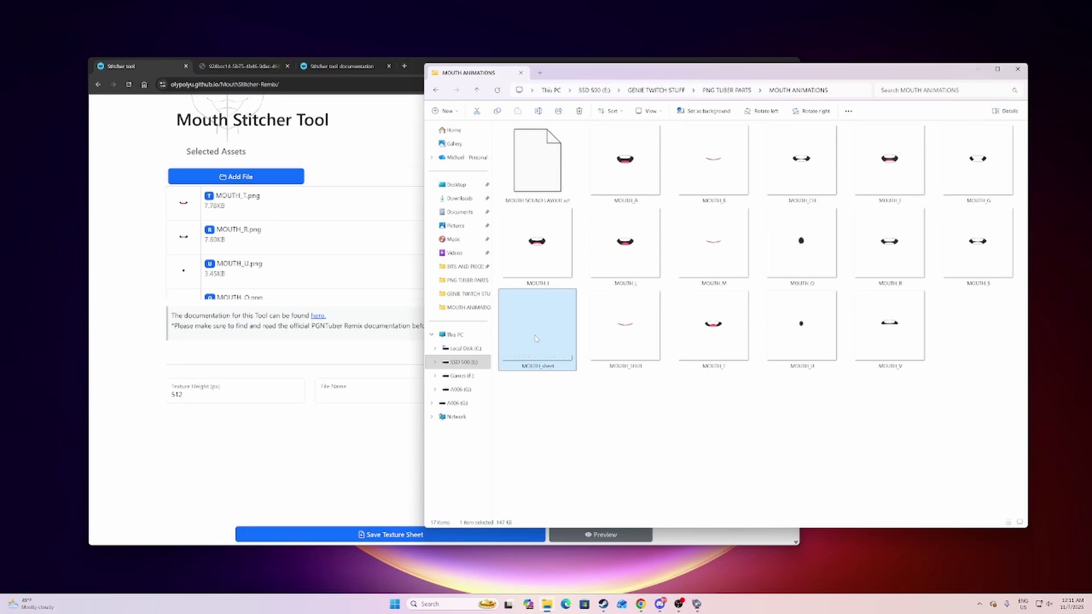
double_click(536, 339)
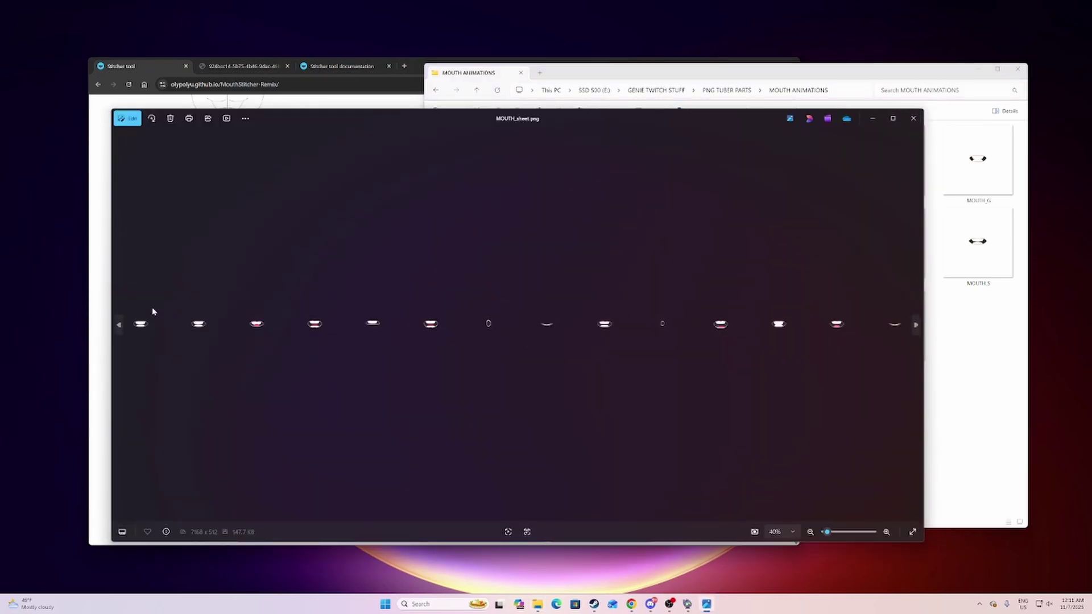
left_click(914, 118)
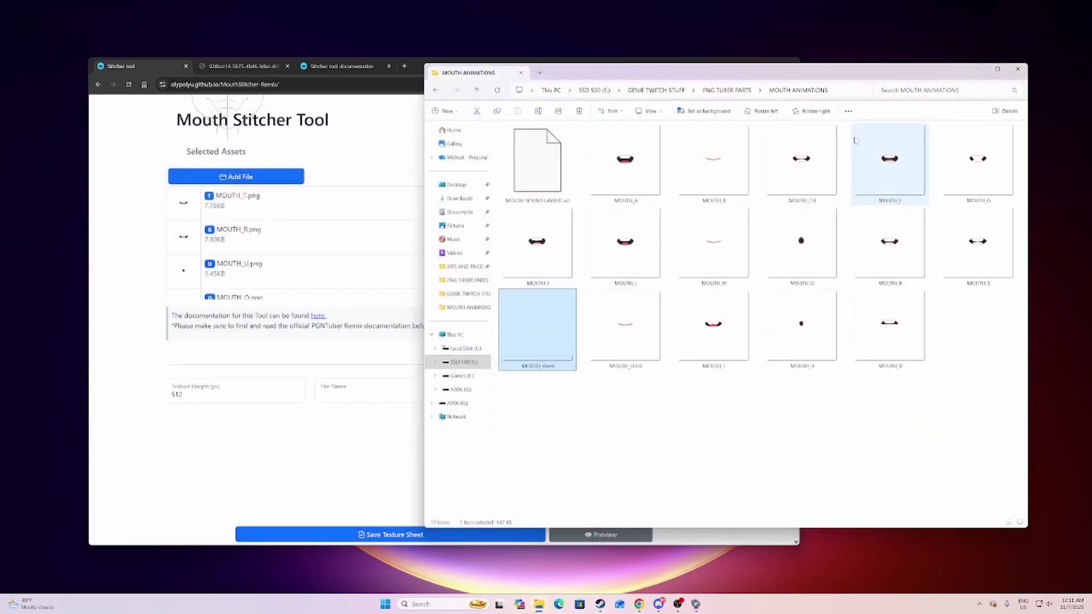
left_click_drag(721, 77, 739, 83)
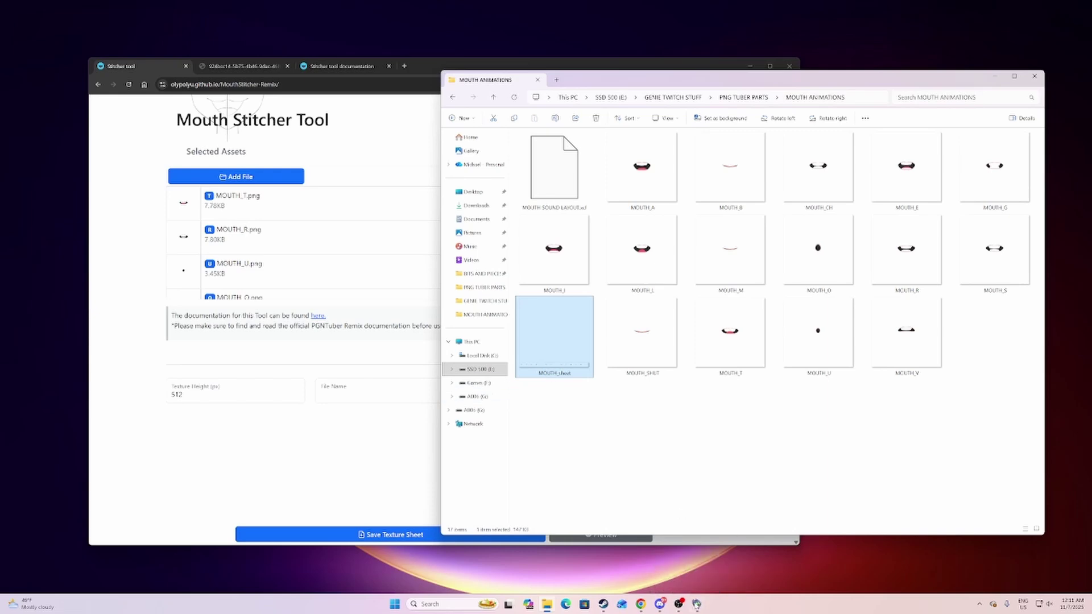
Switch to PNGTuber Remix and add MOUTH_sheet from the PNG TUBER PARTS > MOUTH ANIMATIONS folder as a new sprite
left_click(699, 604)
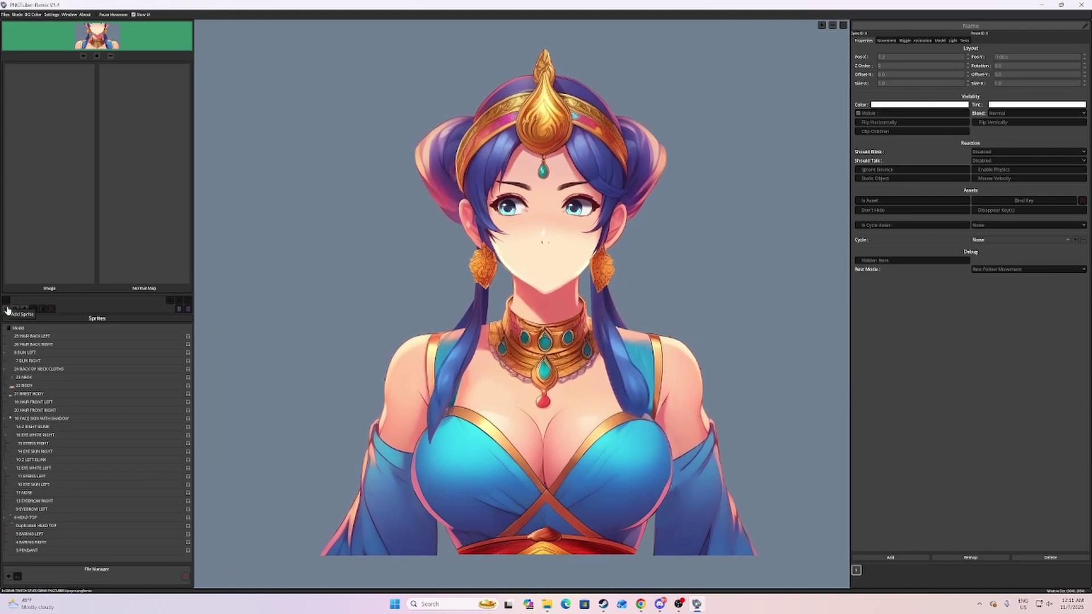
left_click(8, 310)
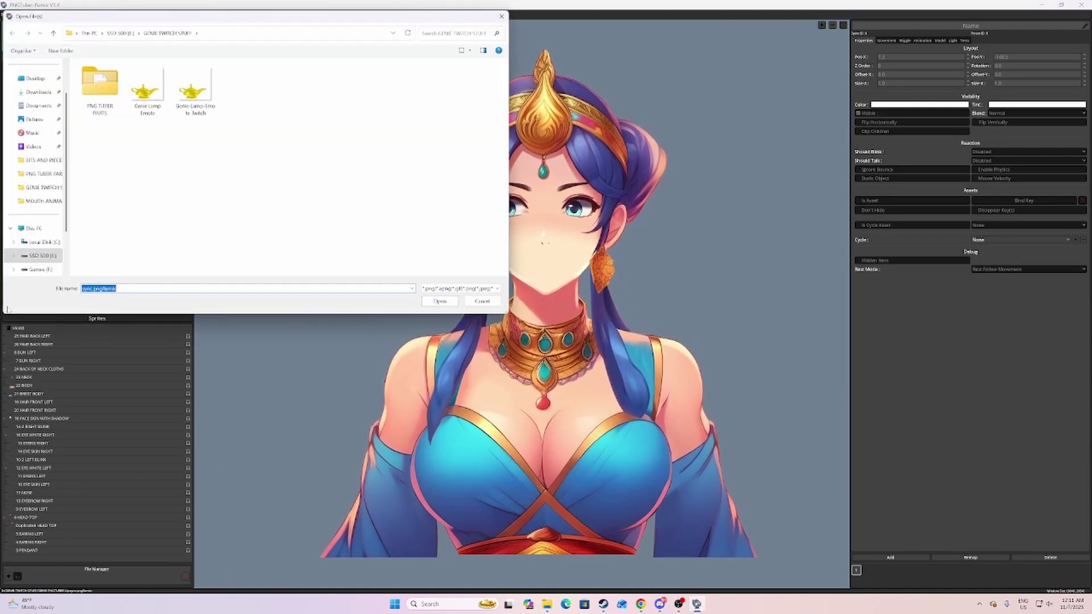
double_click(104, 88)
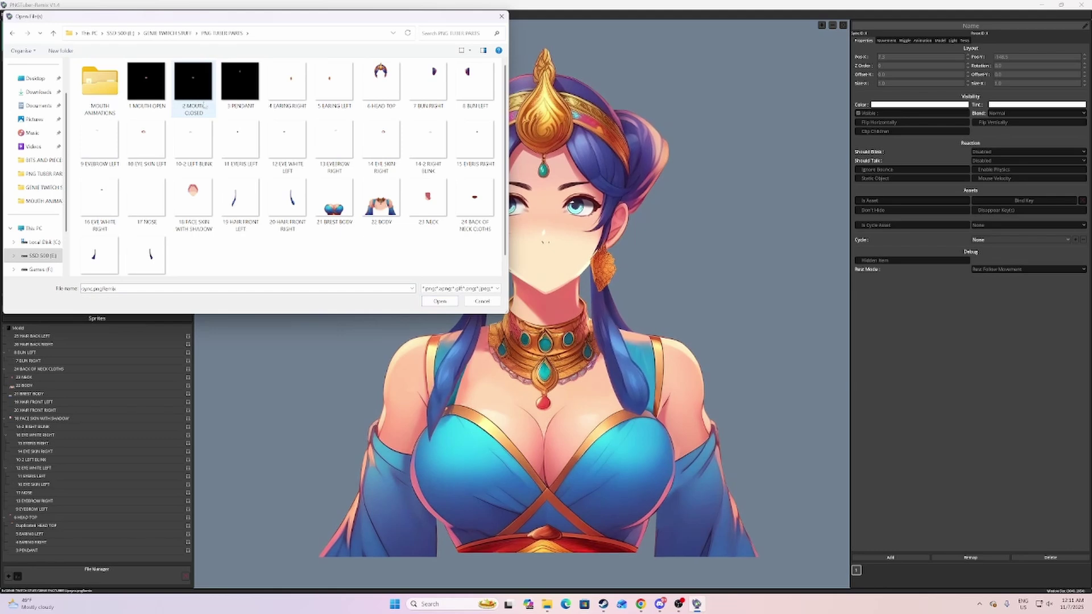
double_click(100, 83)
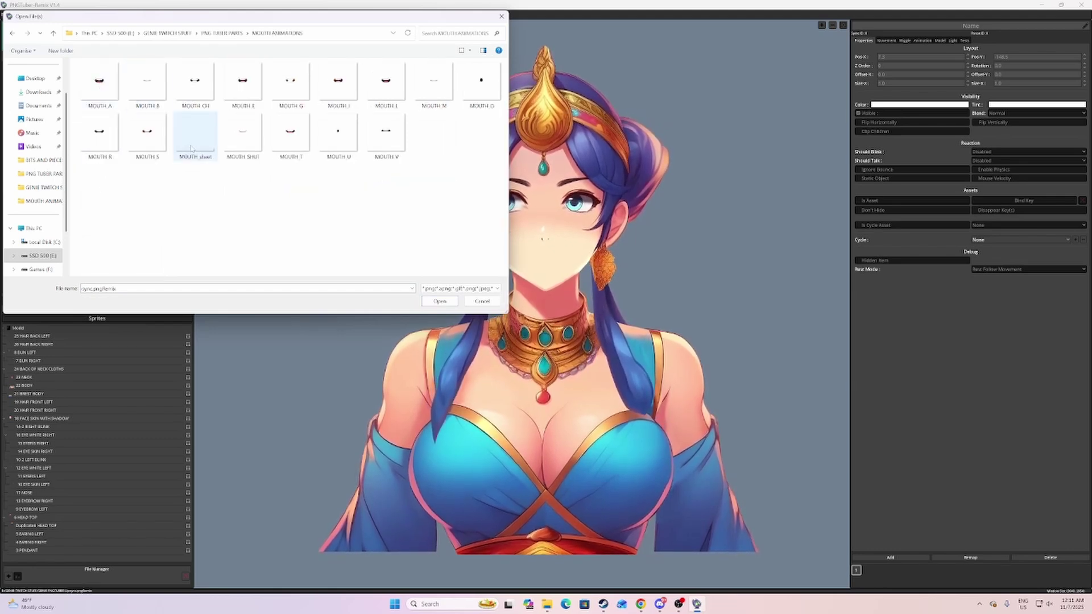
left_click(191, 148)
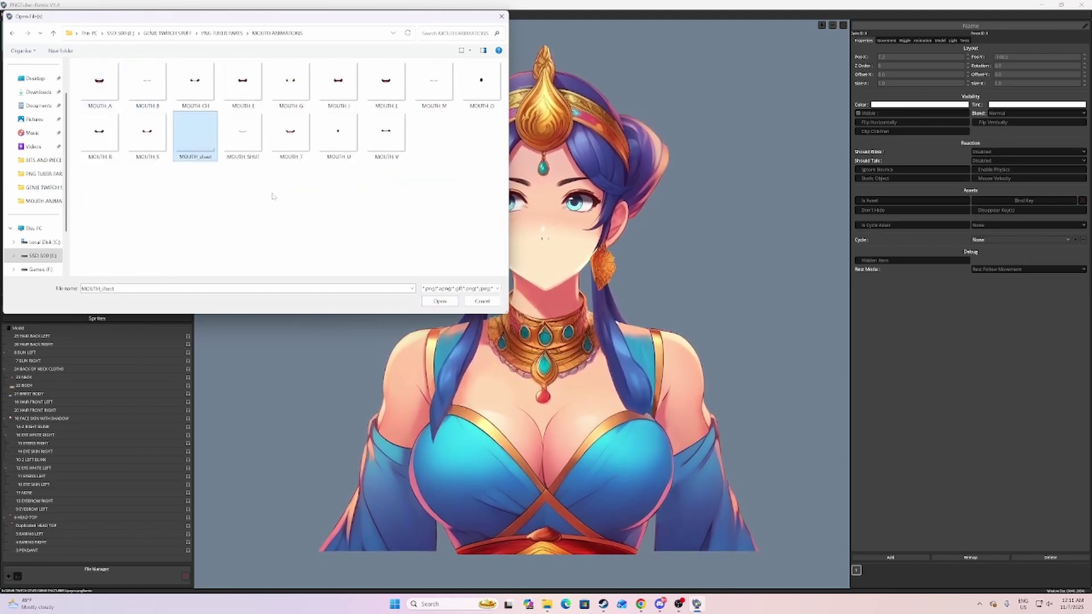
left_click(447, 301)
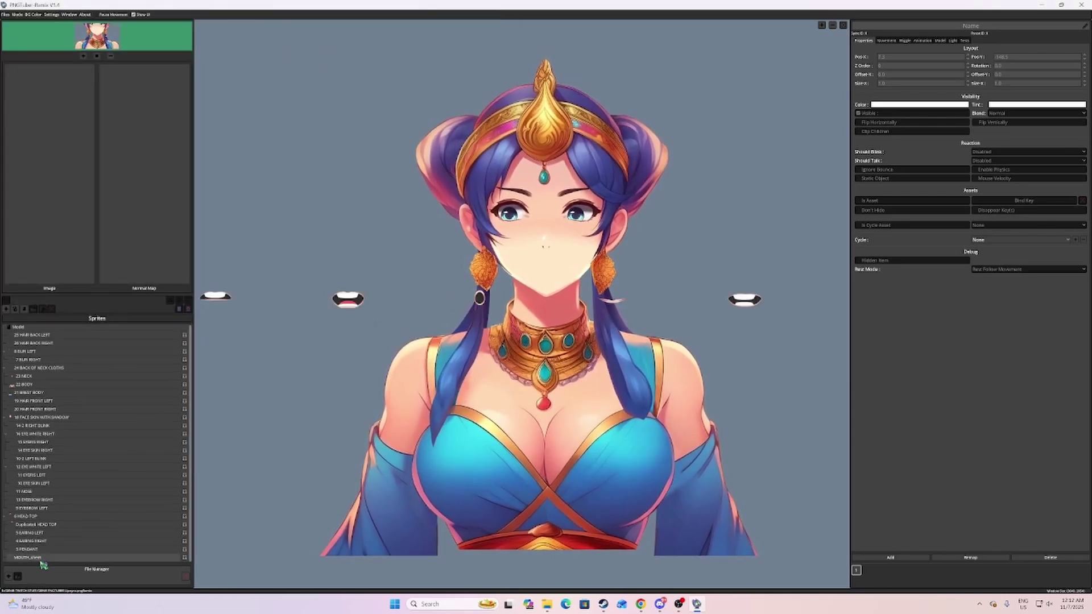
Nest MOUTH_sheet under the 18 FACE SKIN WITH SHADOW sprite, center it over the face's mouth area, and pause movement
left_click_drag(33, 561, 46, 420)
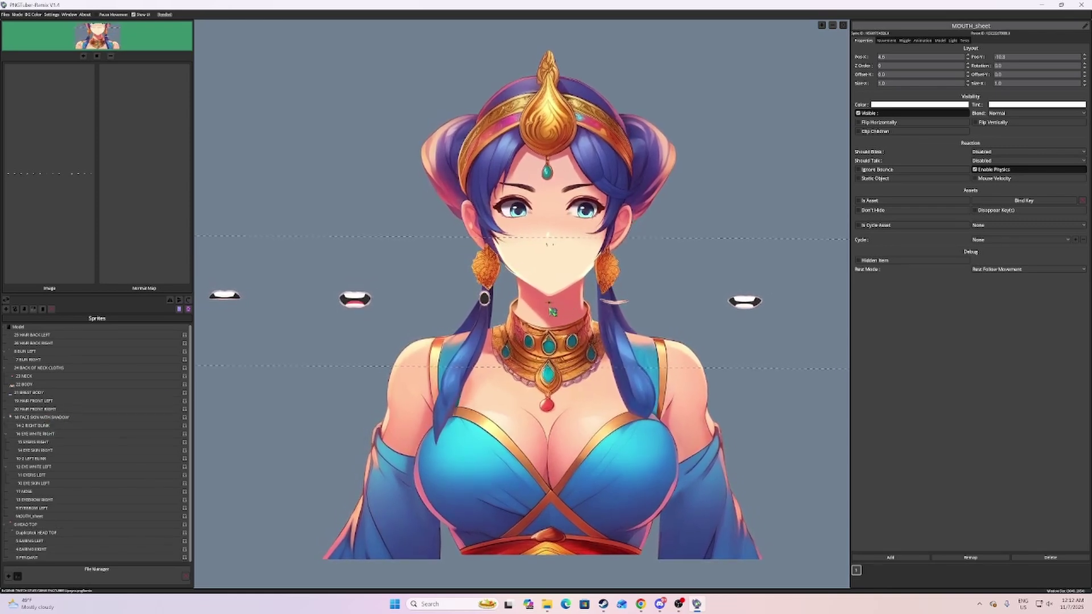
left_click_drag(555, 303, 556, 269)
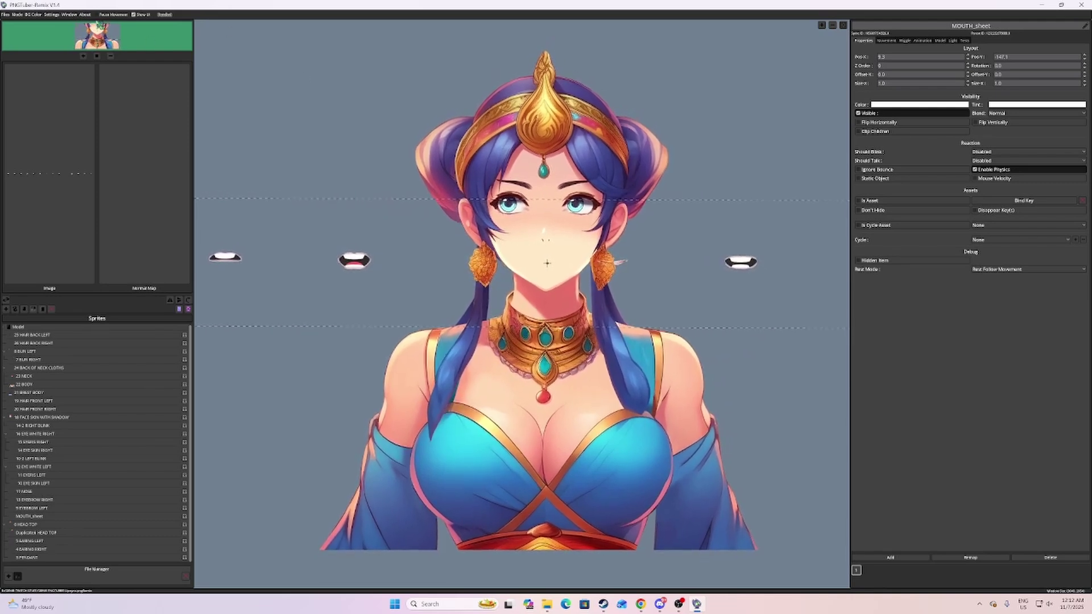
left_click(96, 15)
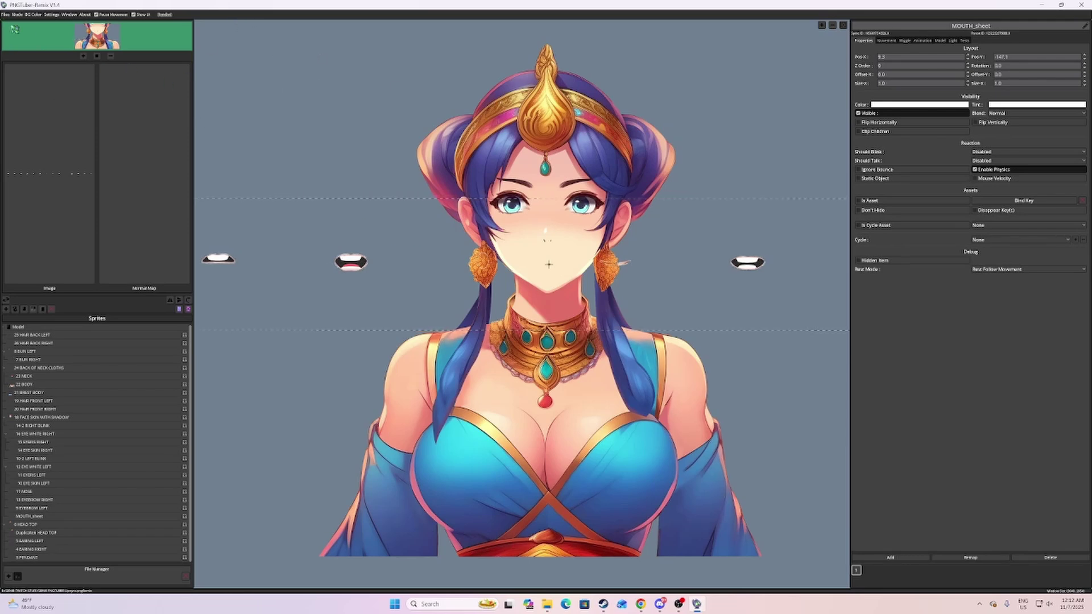
Open the LipSync Configuration, examine its visemes, phonemes and file options, and close it
left_click(6, 14)
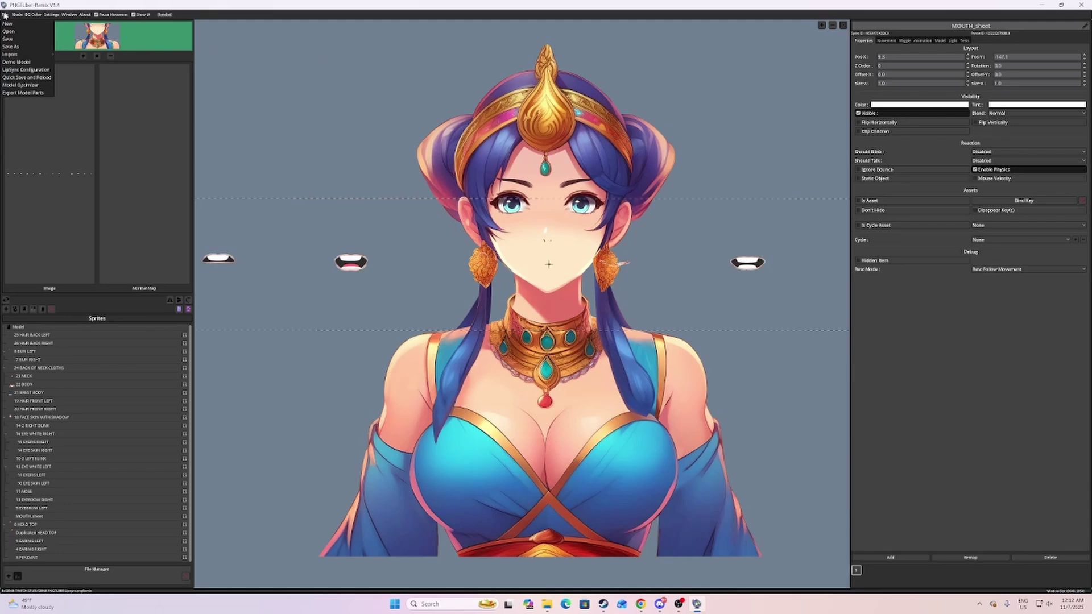
left_click(24, 70)
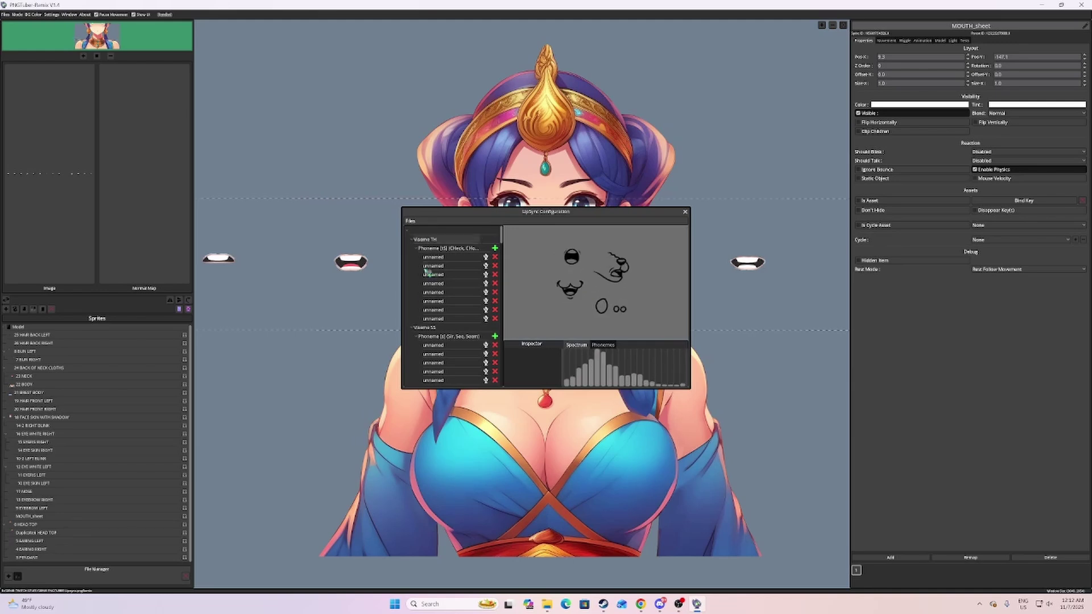
left_click(410, 221)
left_click(493, 223)
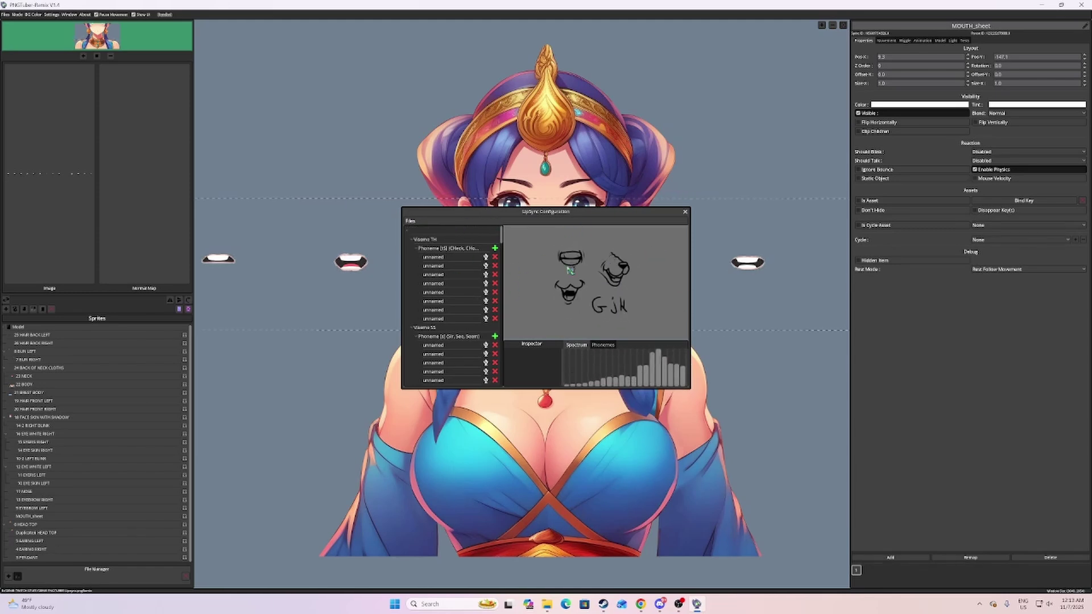
left_click(685, 214)
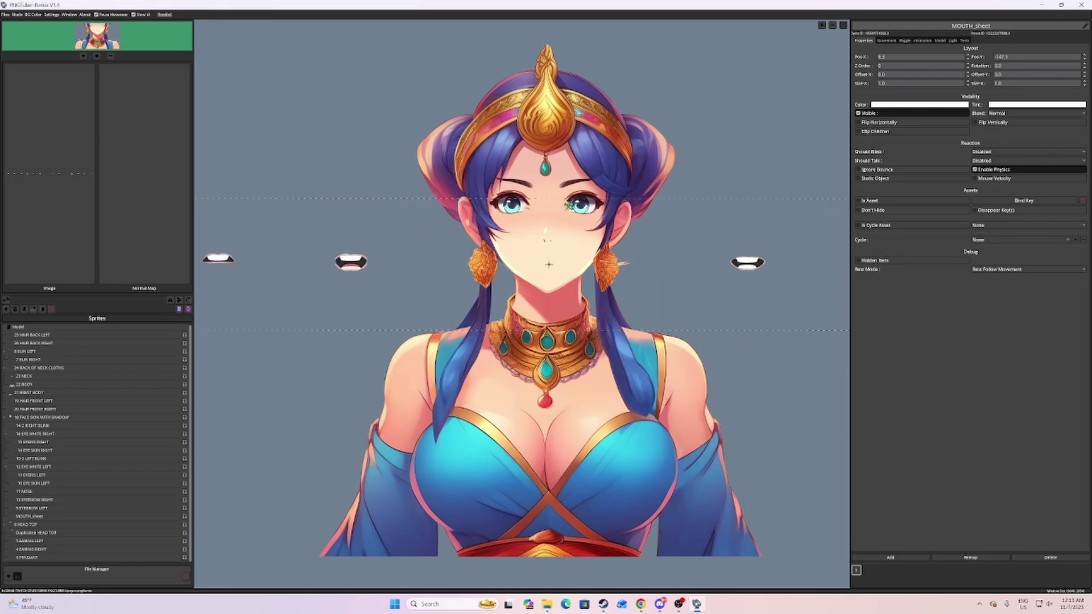
Enable Advanced Lipsync for the MOUTH_sheet sprite
left_click(964, 41)
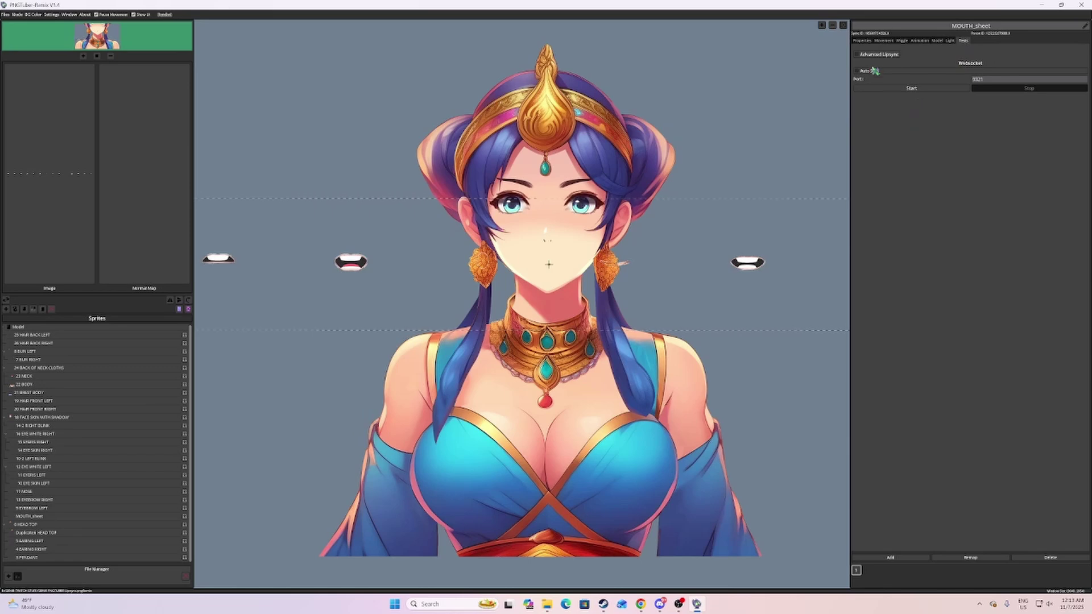
left_click(860, 55)
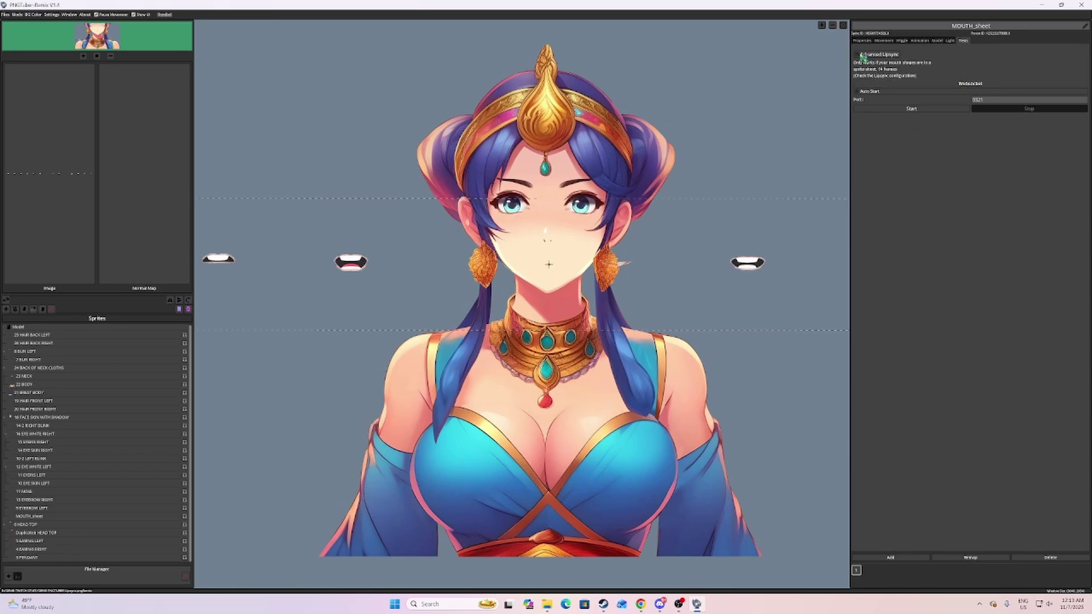
left_click(863, 55)
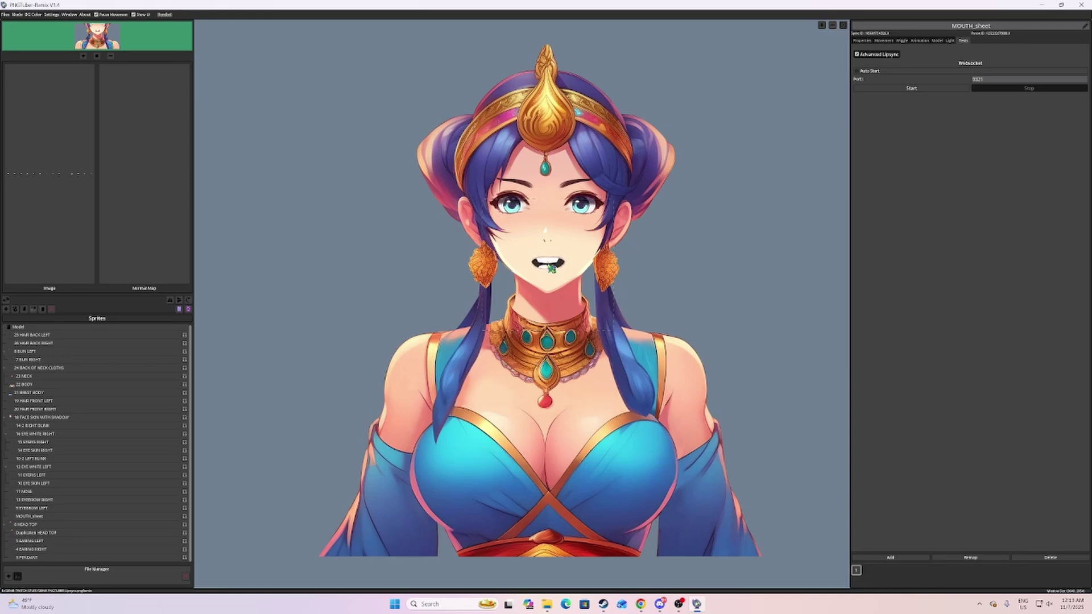
Switch from the editor to the full-window model preview and set the background color to Transparent
left_click(18, 15)
left_click(21, 34)
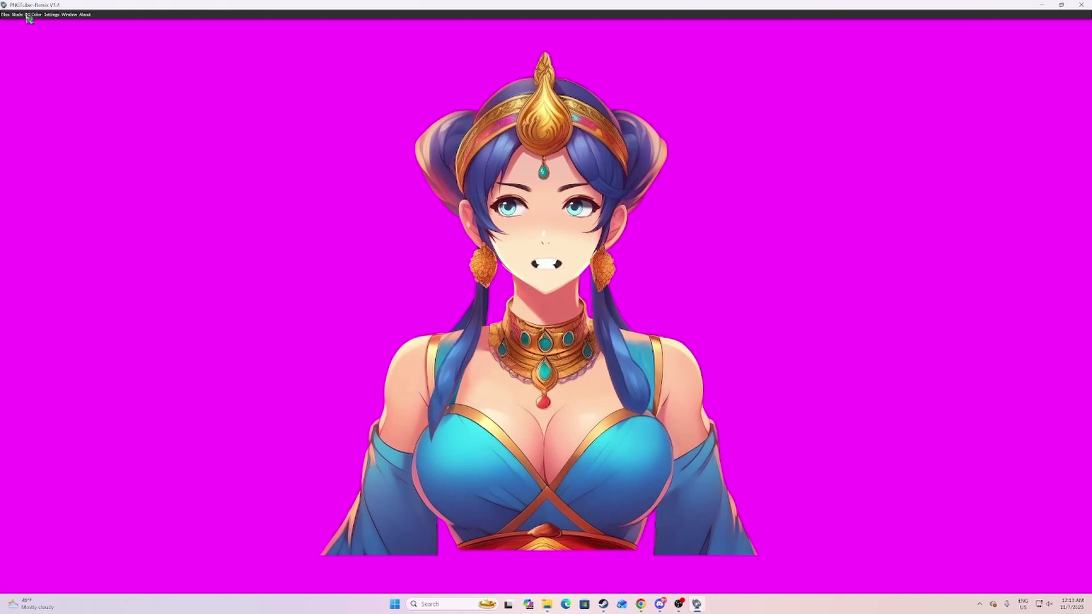
left_click(31, 15)
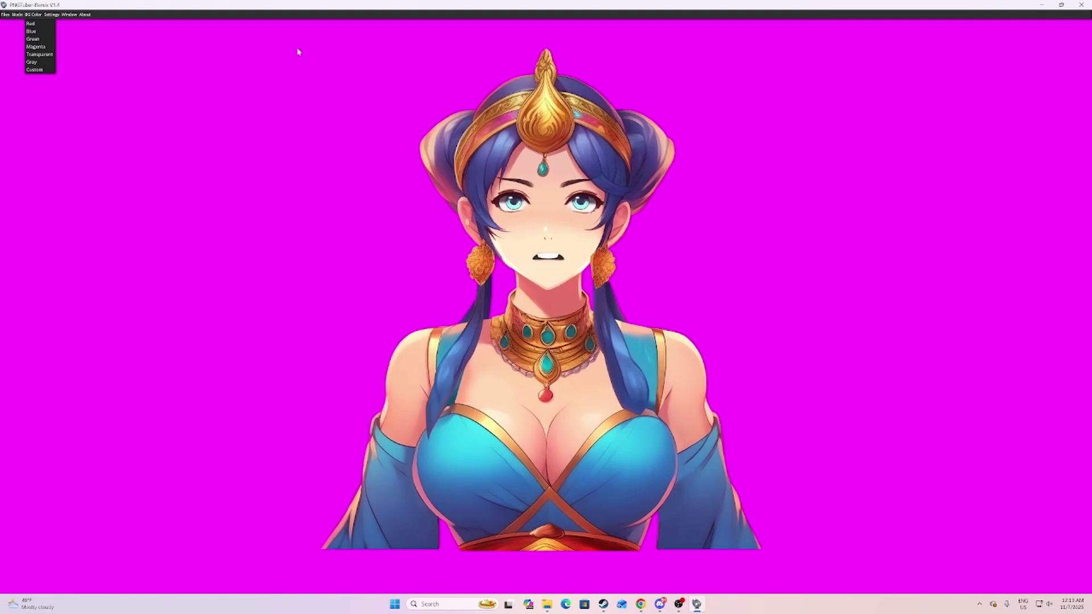
left_click(39, 54)
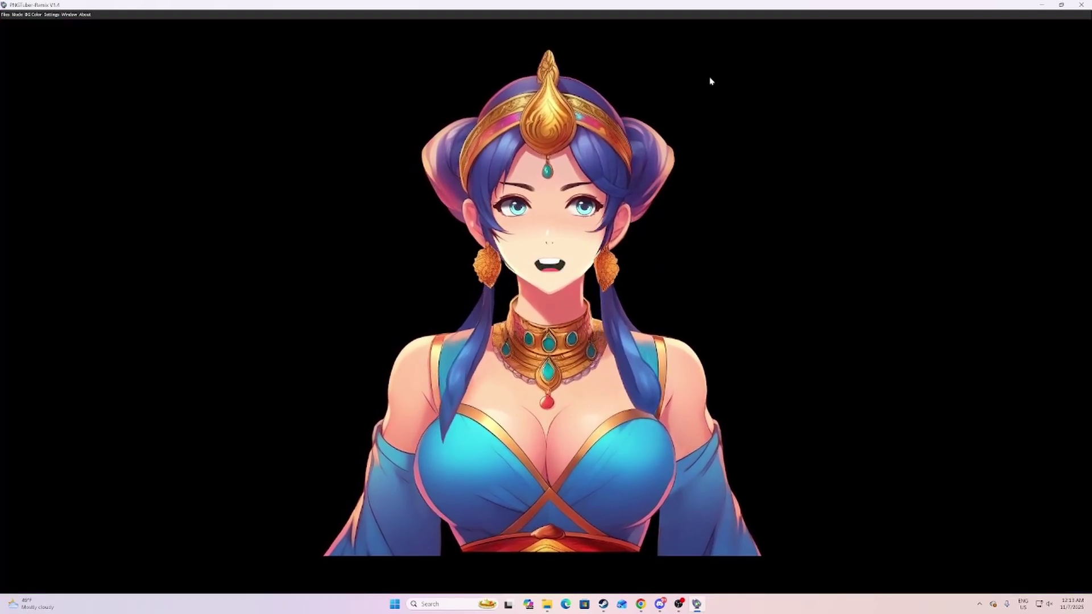